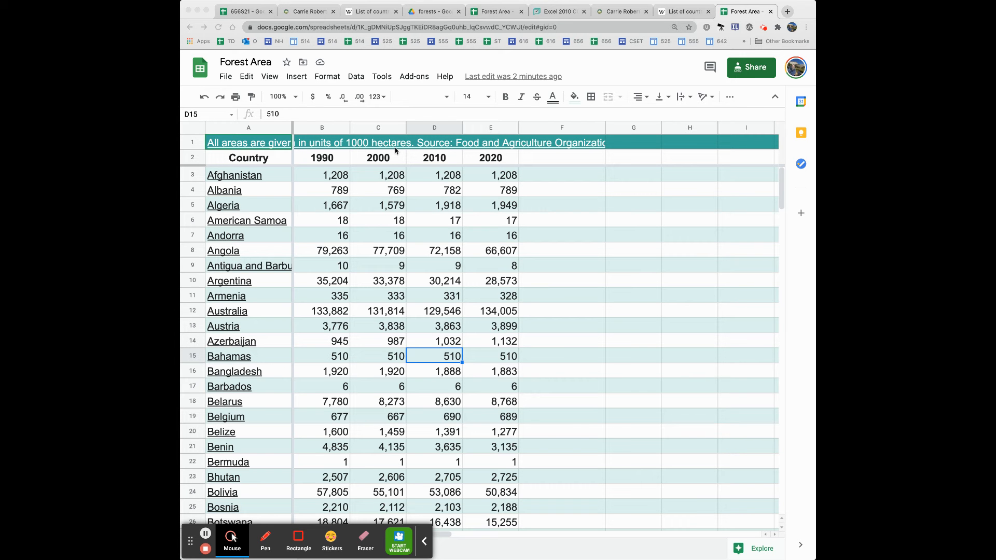
Add the header "change (1990-2020)" in cell F2, beside the 2020 column.
left_click(333, 254)
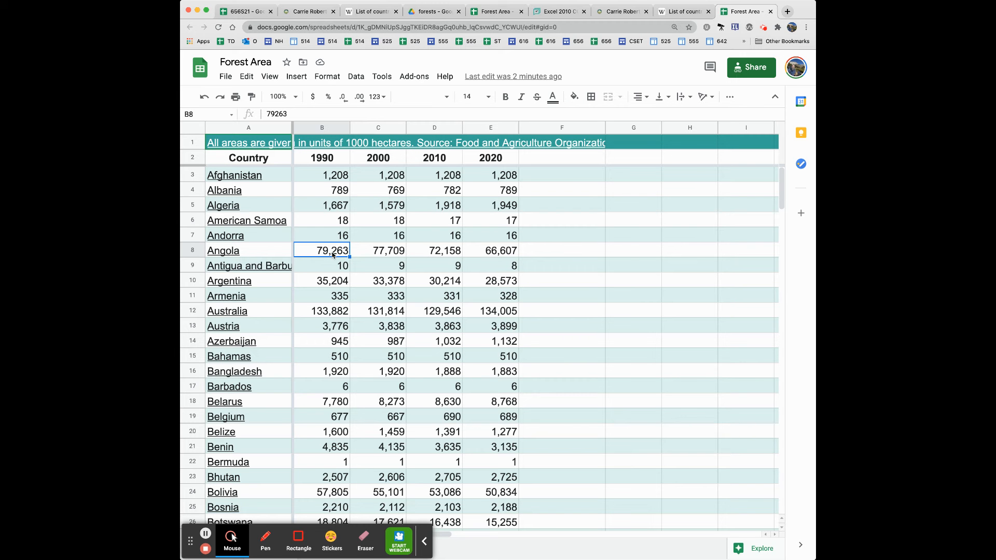
left_click(567, 161)
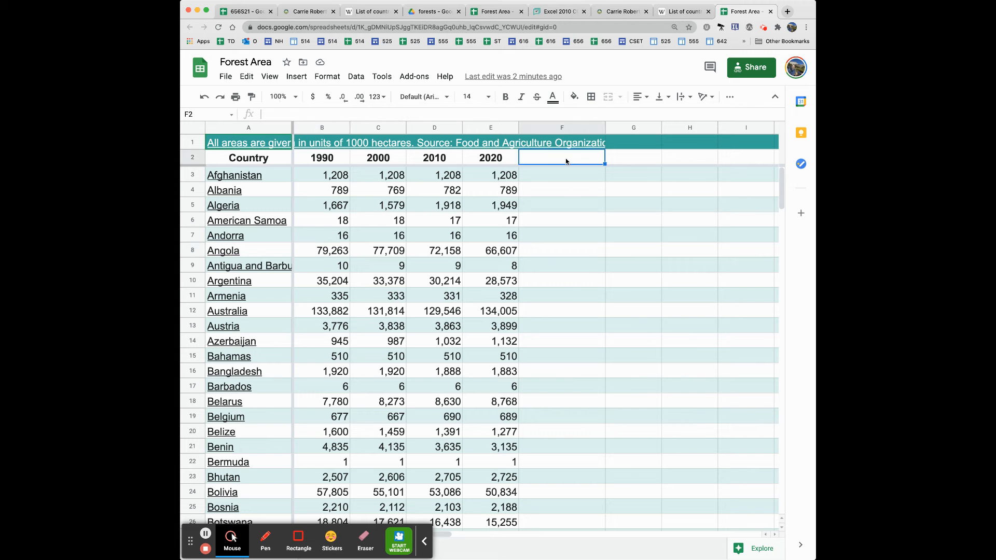
type("change")
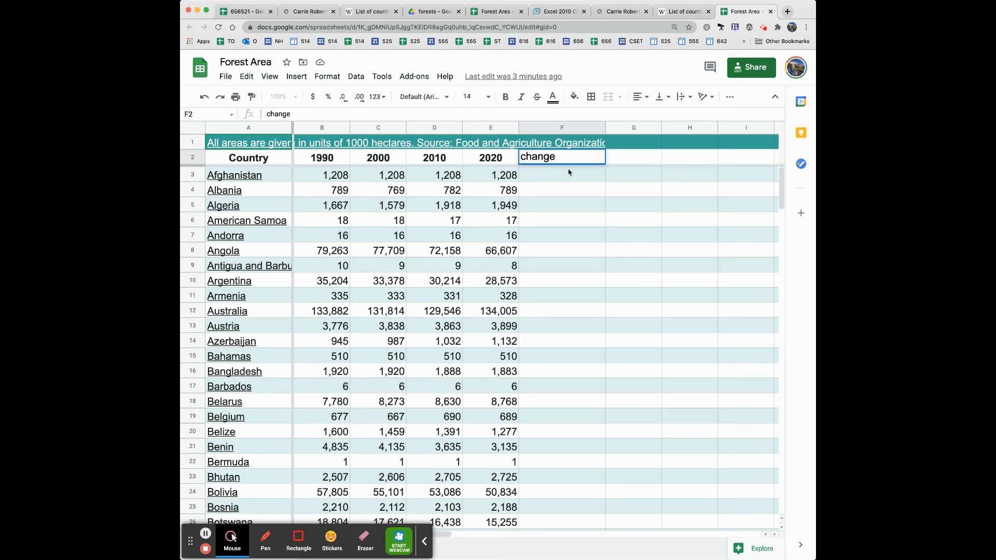
type("(1990-2020)")
key("Return")
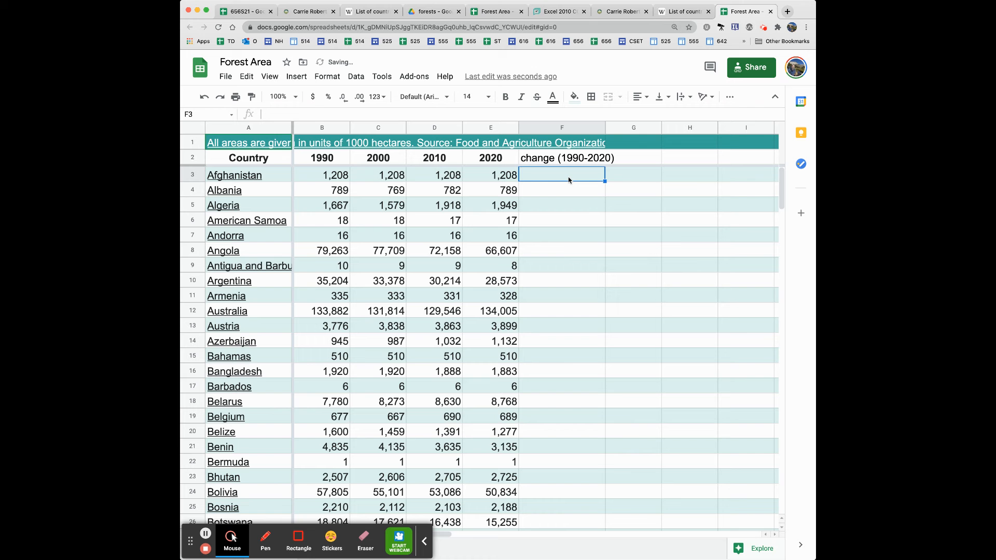
Calculate each country's 1990 to 2020 forest change in column F, entering =E3-B3 in F3 and filling the formula down the column.
type("=")
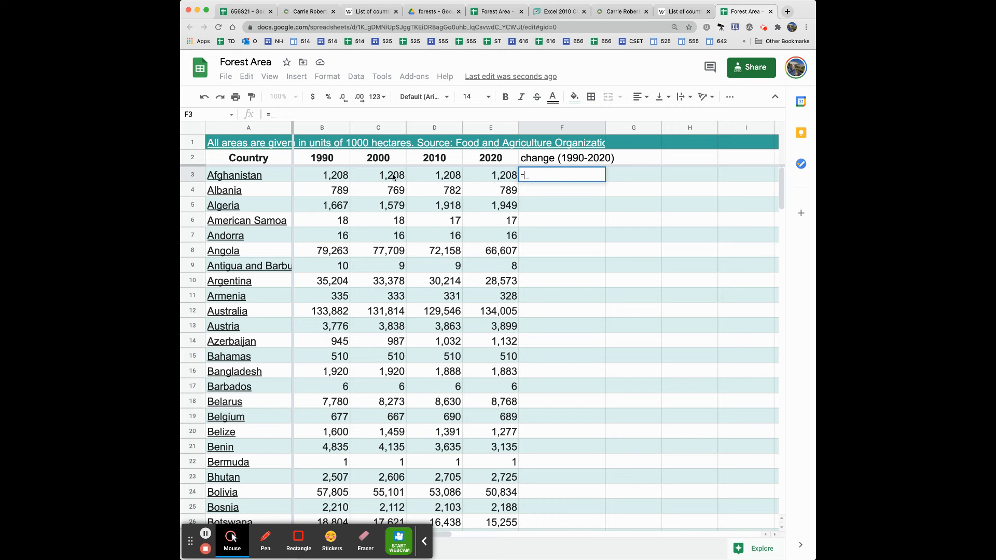
left_click(499, 177)
type("-")
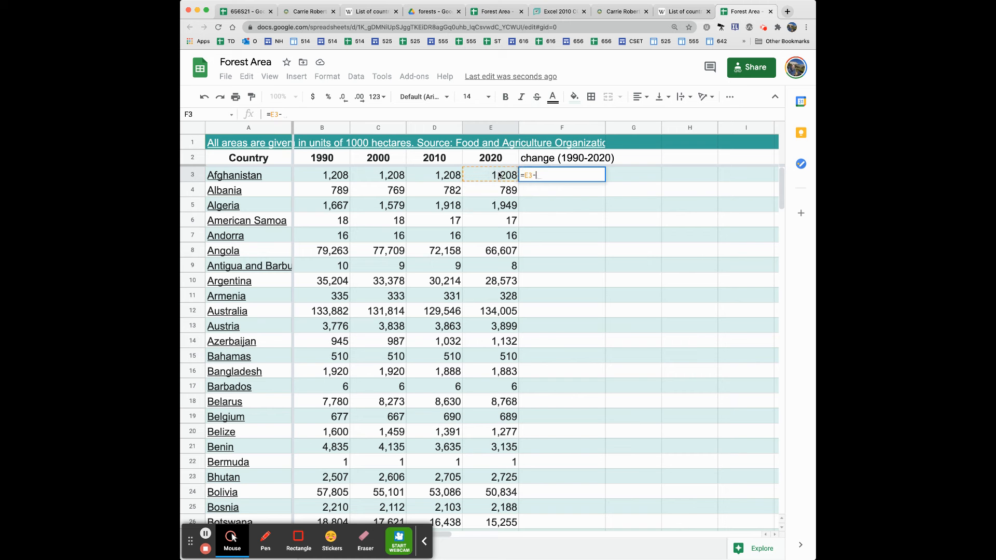
left_click(330, 178)
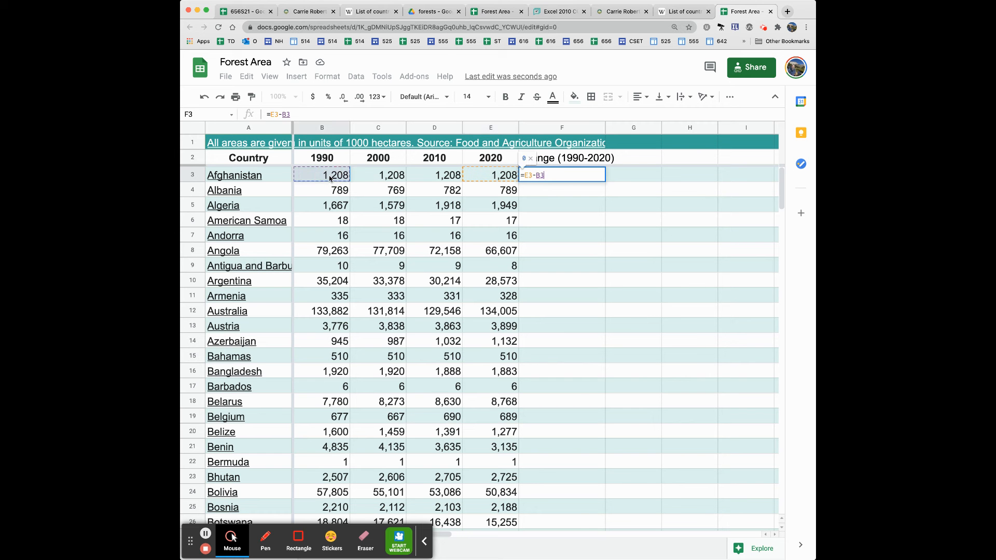
key("Return")
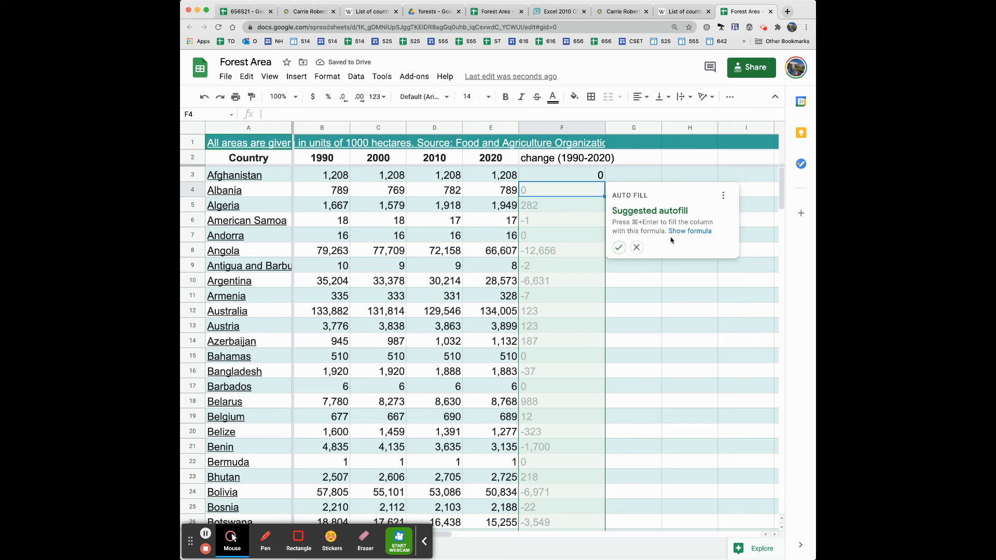
left_click(619, 247)
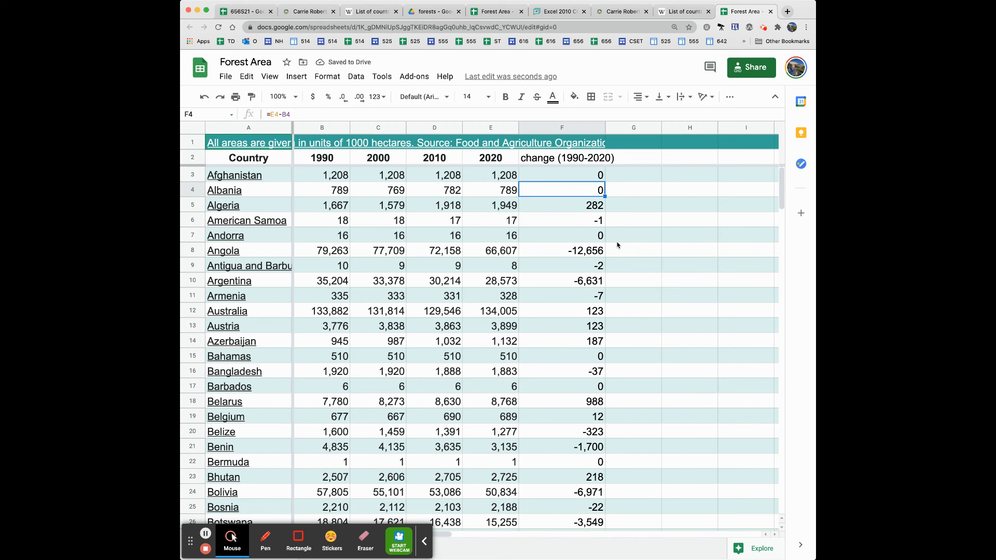
left_click(592, 179)
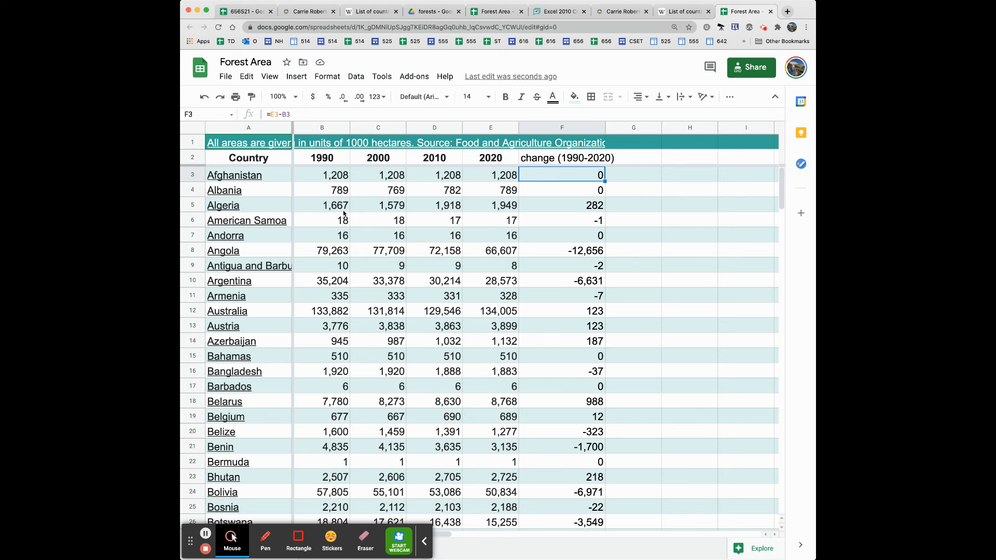
Add the header "percent change (1990-2000)" in cell G2.
mouse_move(372, 146)
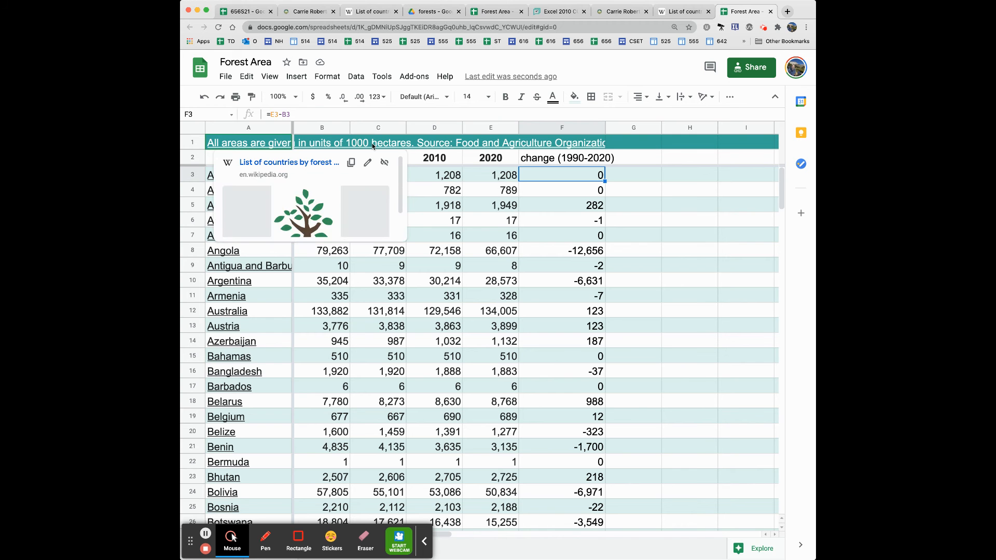
left_click(633, 145)
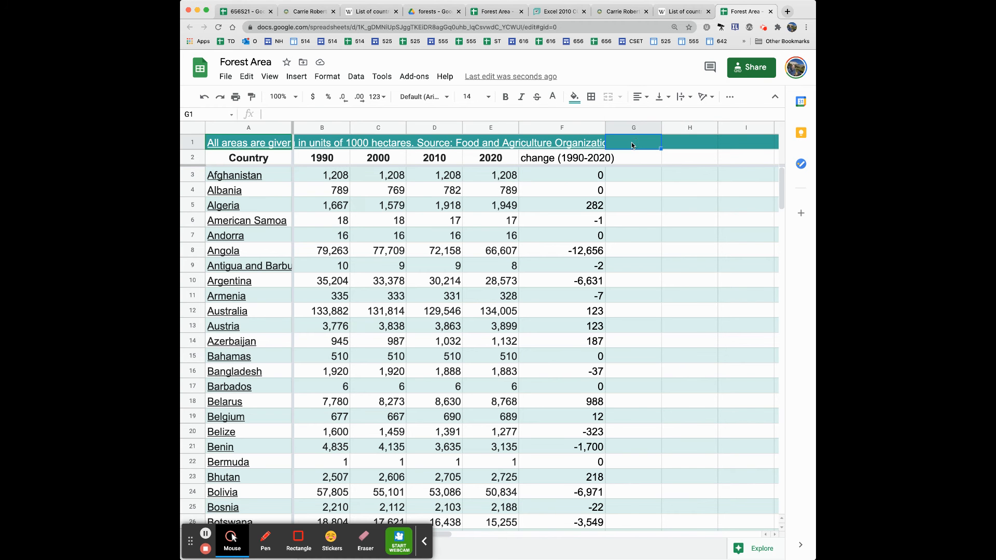
left_click(628, 156)
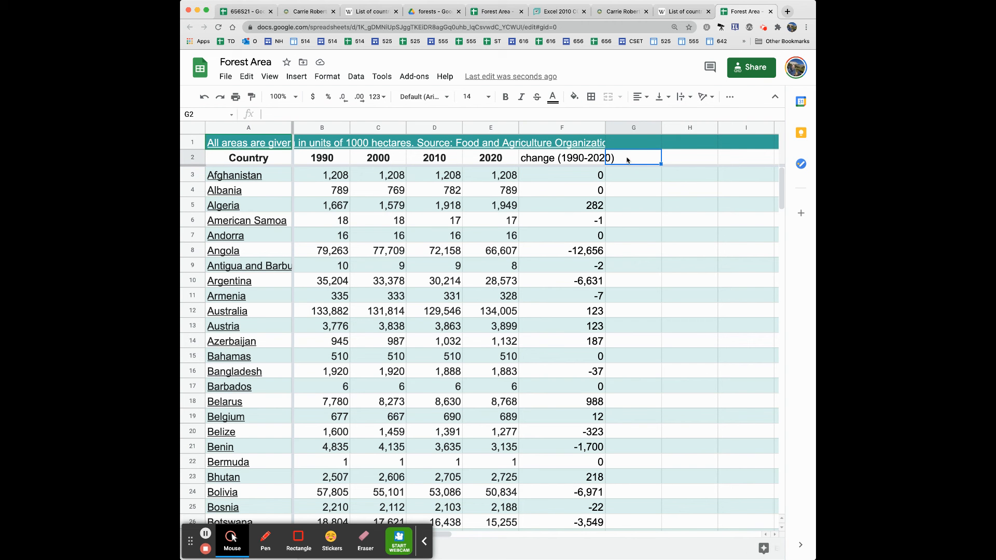
type("percen")
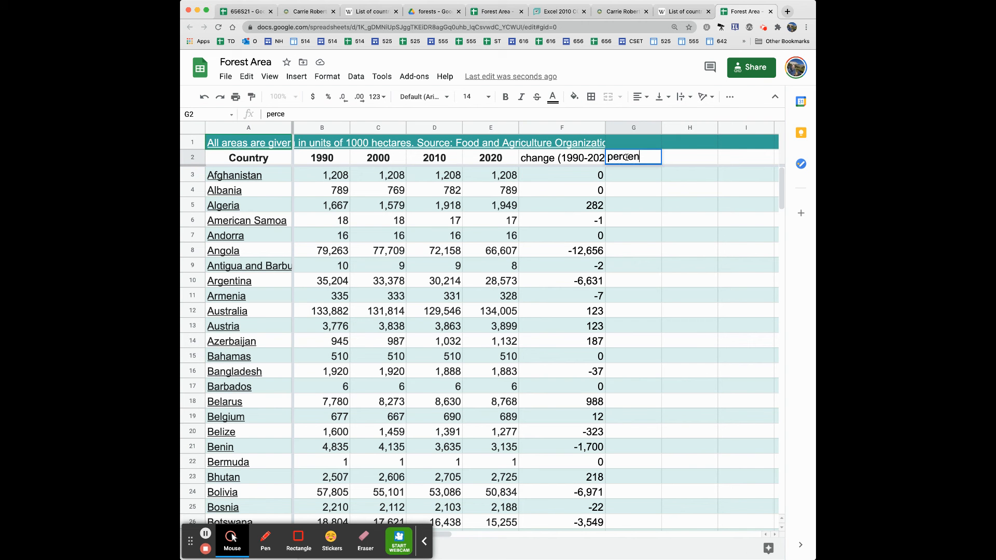
type("t change (1990-2000)")
key("Return")
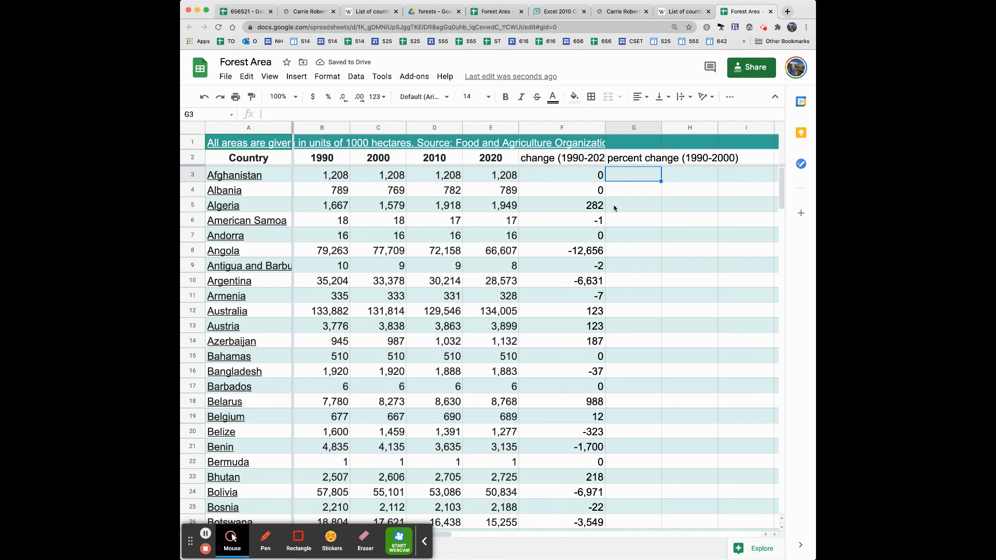
Calculate each country's percent change in column G, entering =F3/B3 in G3 and filling the formula down the column.
type("=")
left_click(585, 180)
type("/")
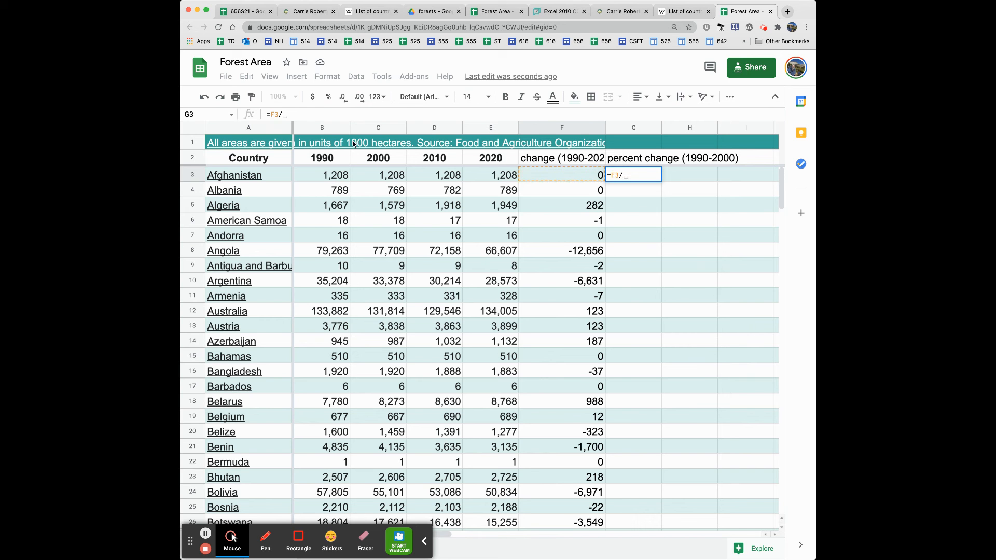
left_click(336, 176)
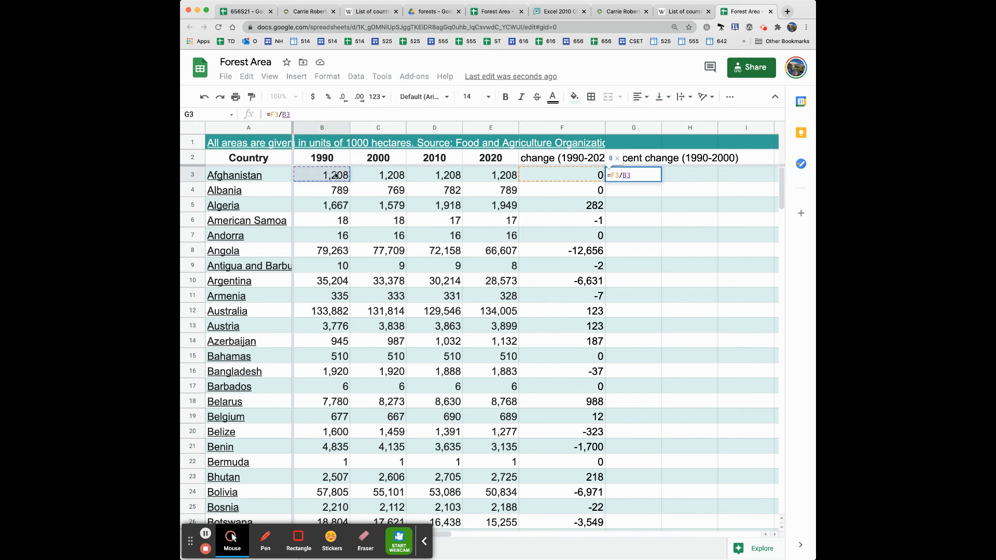
key("Return")
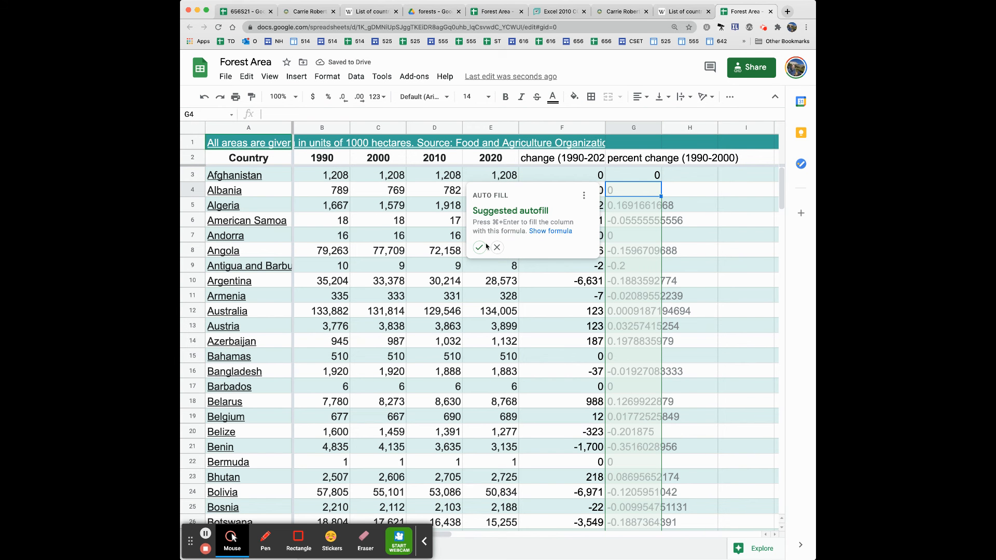
left_click(479, 248)
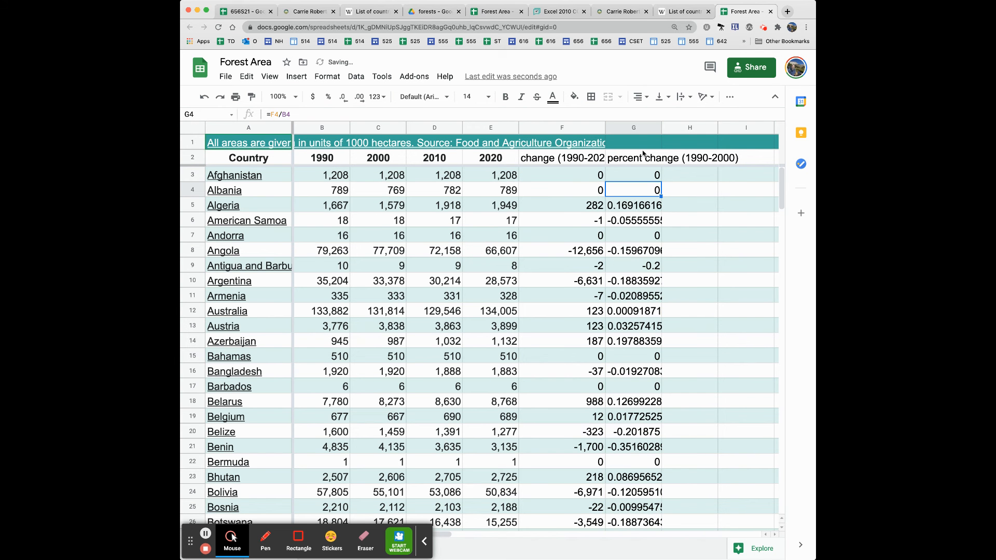
Widen column G and format its values as percentages.
left_click_drag(662, 129, 691, 129)
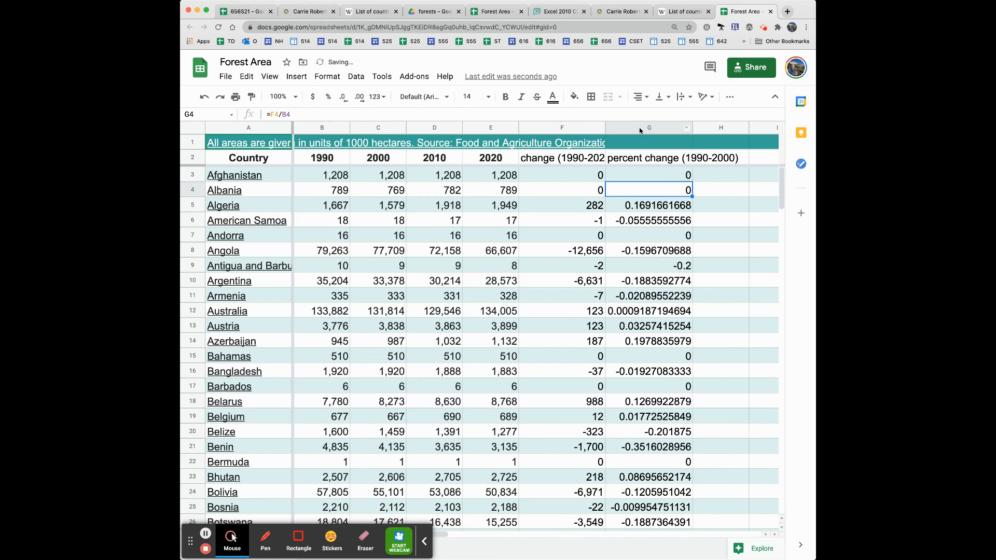
left_click(634, 129)
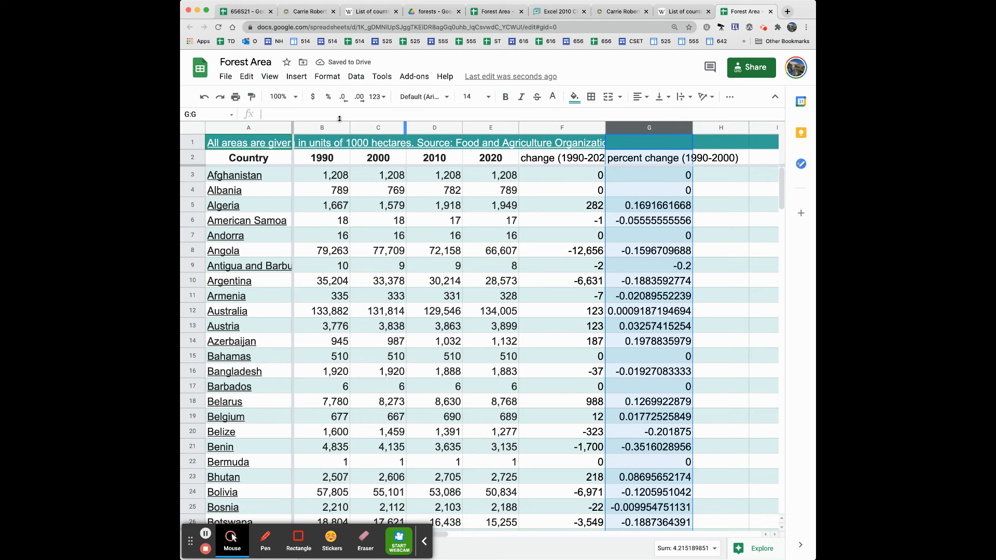
left_click(327, 98)
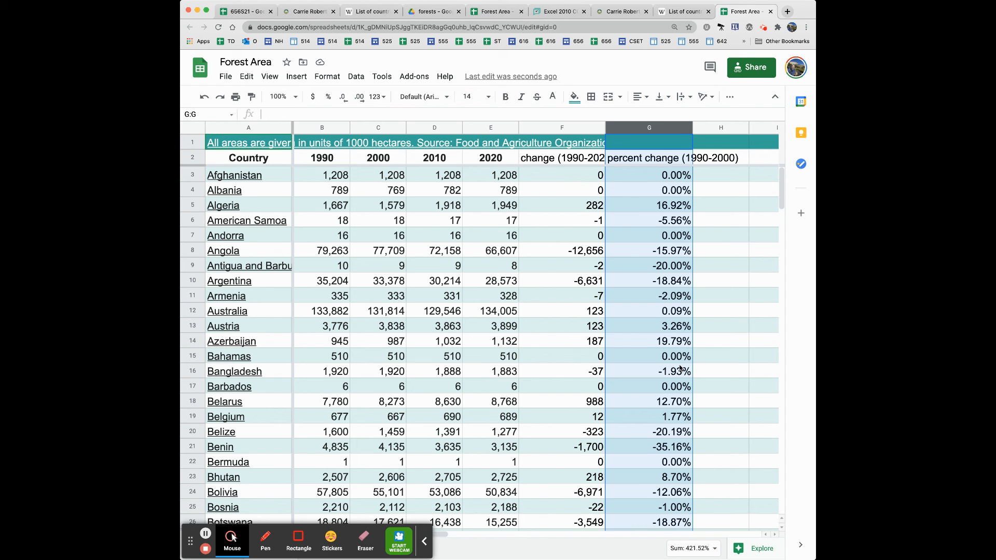
Sort the sheet Z to A by the percent change in column G.
left_click(686, 129)
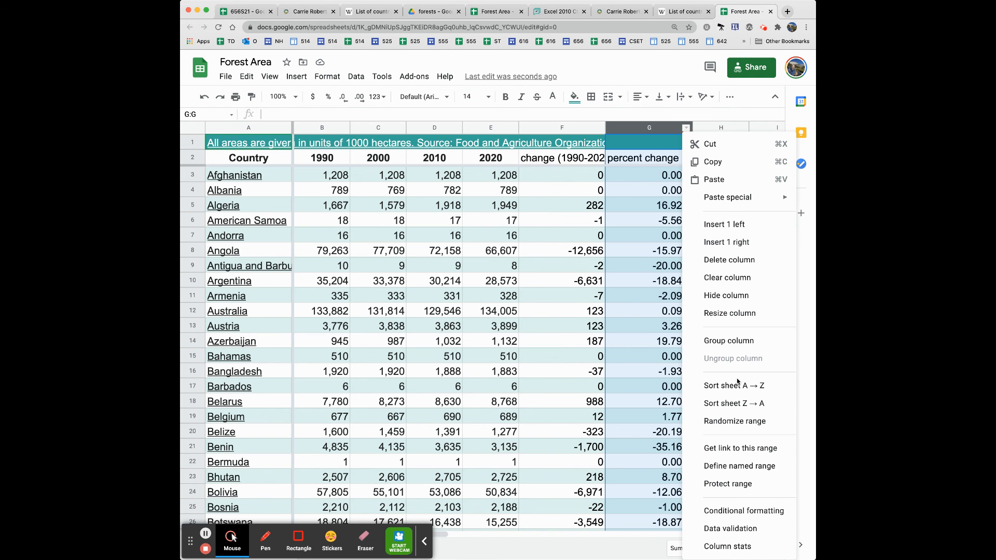
left_click(735, 404)
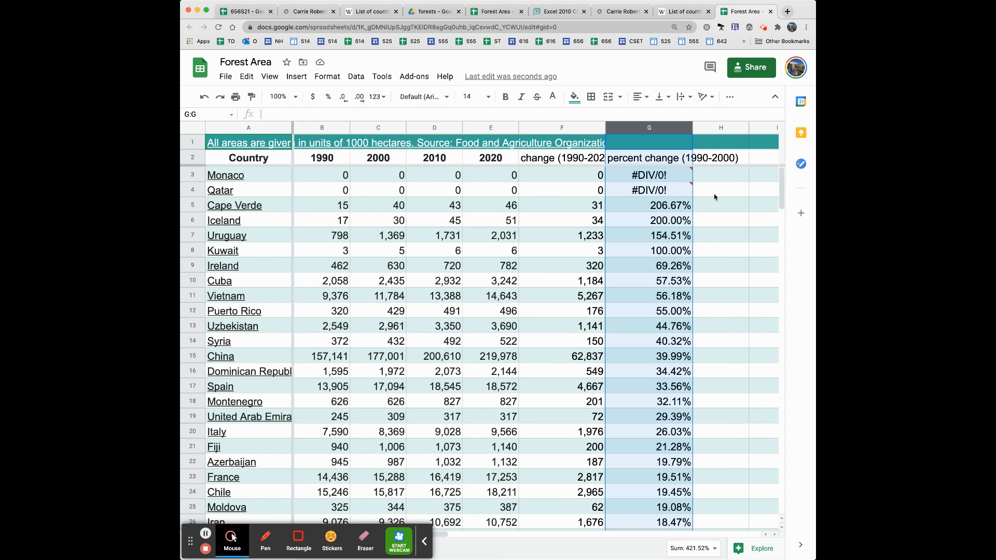
mouse_move(693, 195)
scroll(724, 294, "down", 3)
scroll(725, 294, "up", 3)
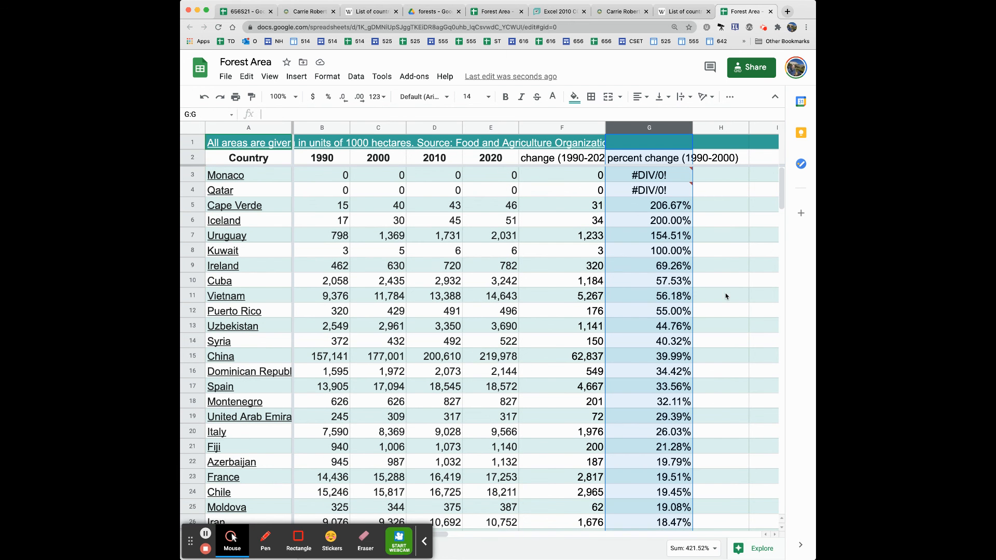
Add a conditional formatting rule to G1:G196 that fills cells with values less than 0 in red.
left_click(687, 129)
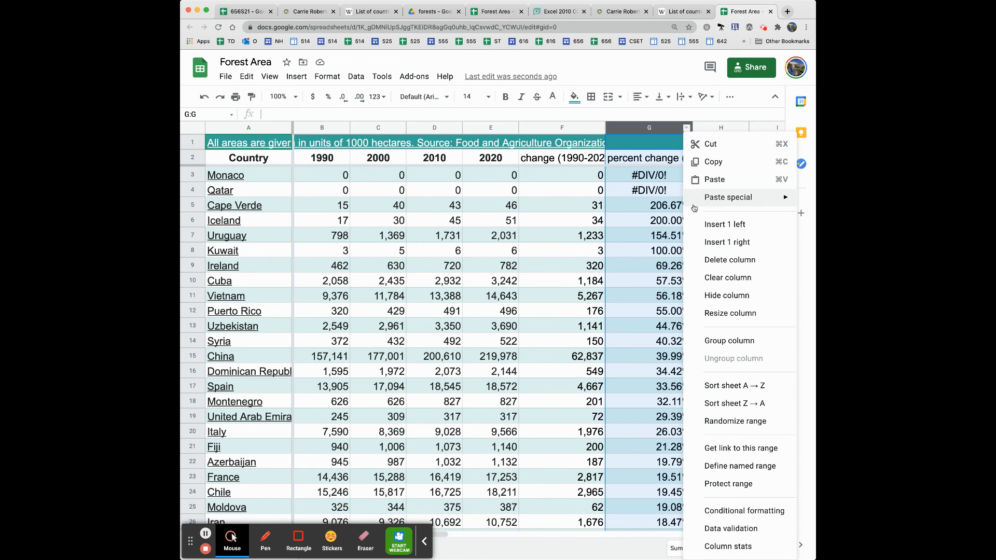
left_click(725, 513)
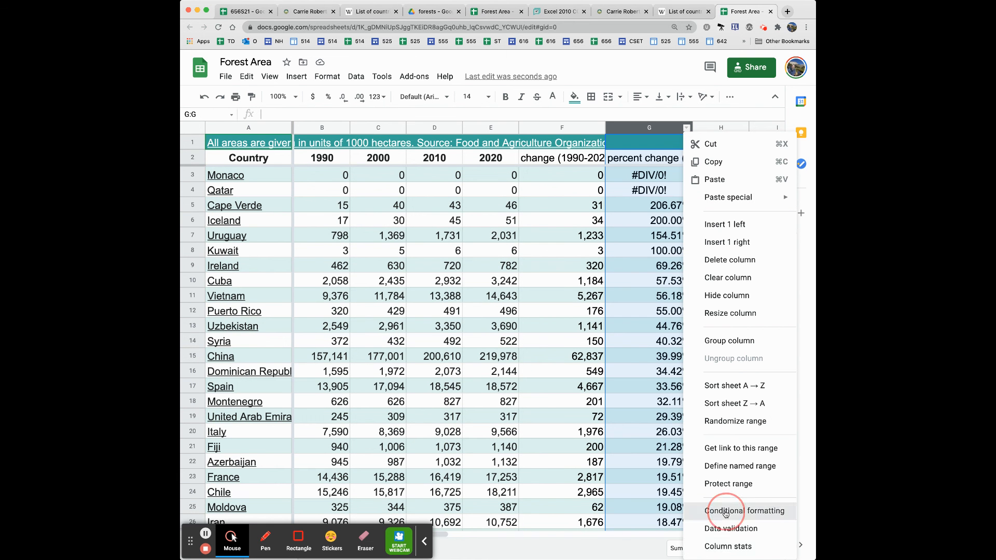
left_click(700, 248)
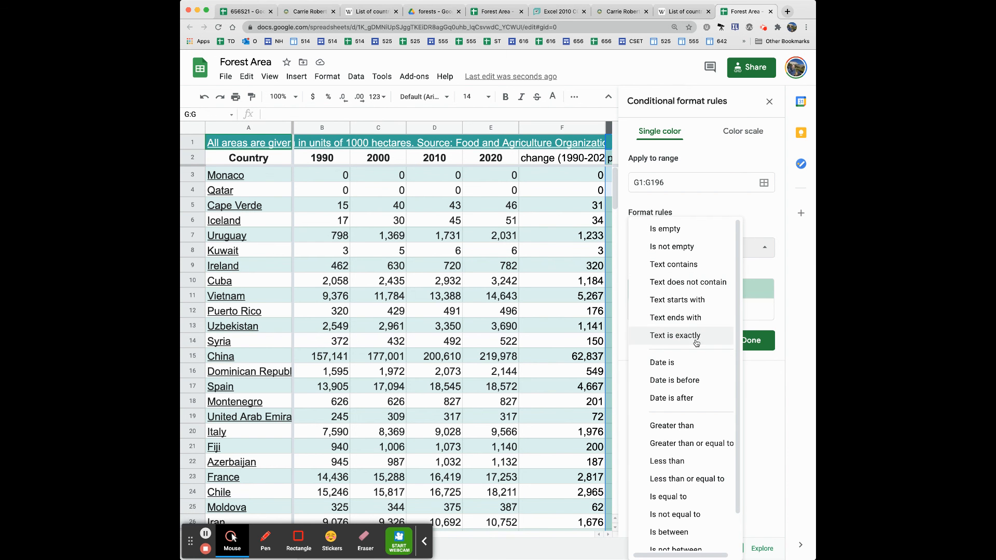
left_click(684, 462)
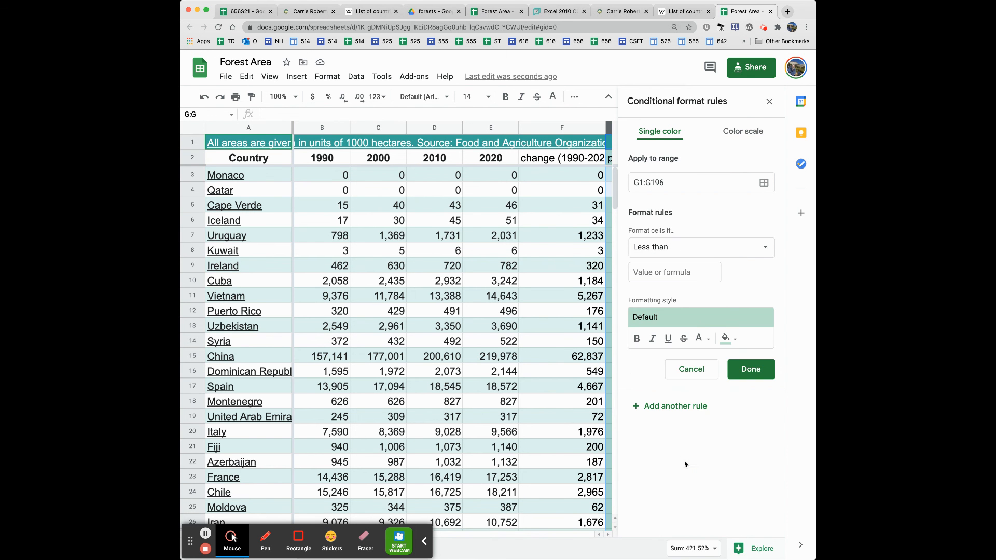
left_click(666, 273)
type("0")
left_click(735, 339)
left_click(632, 434)
left_click(757, 369)
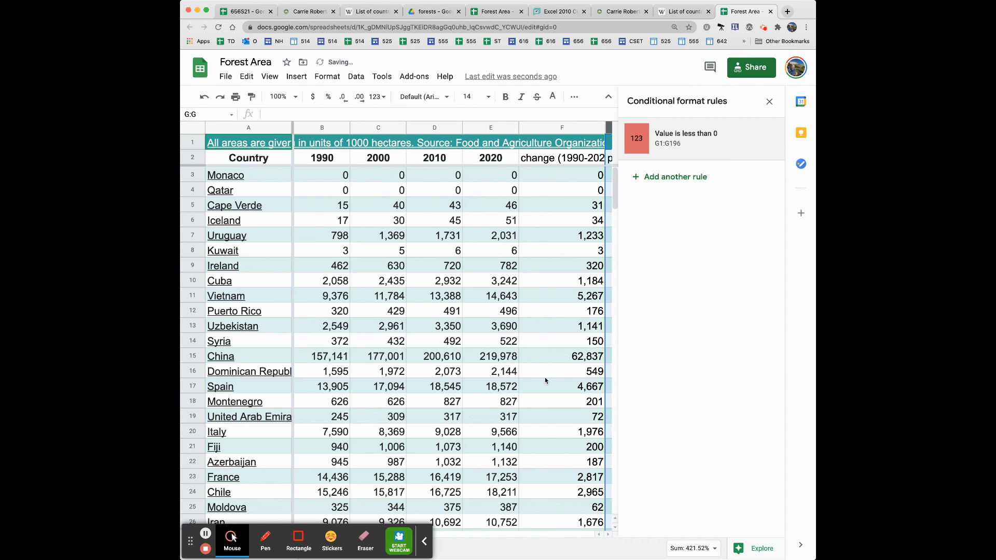
Close the conditional format rules and review the percent changes in column G down to the last country.
scroll(543, 253, "down", 3)
scroll(543, 253, "down", 15)
left_click(770, 102)
scroll(487, 361, "down", 14)
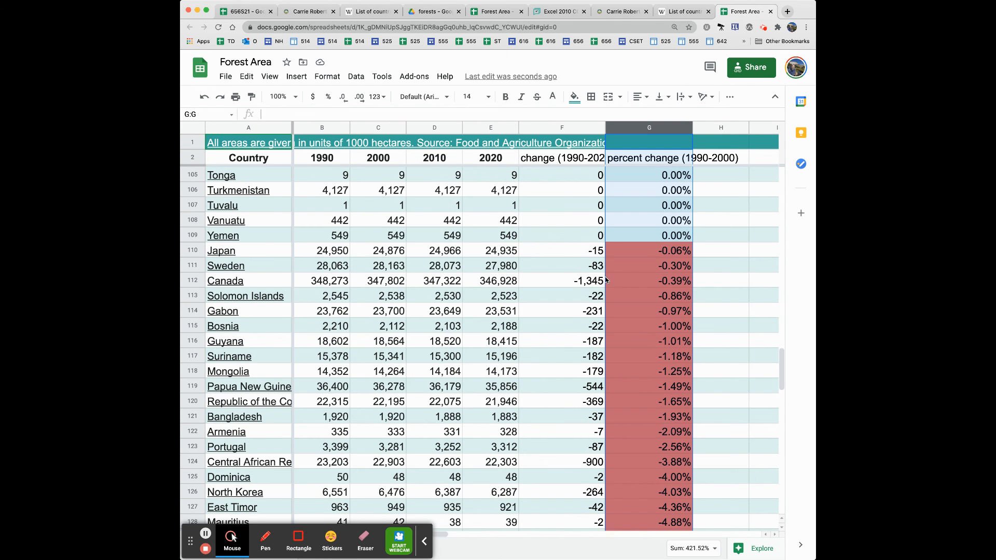
scroll(547, 326, "down", 20)
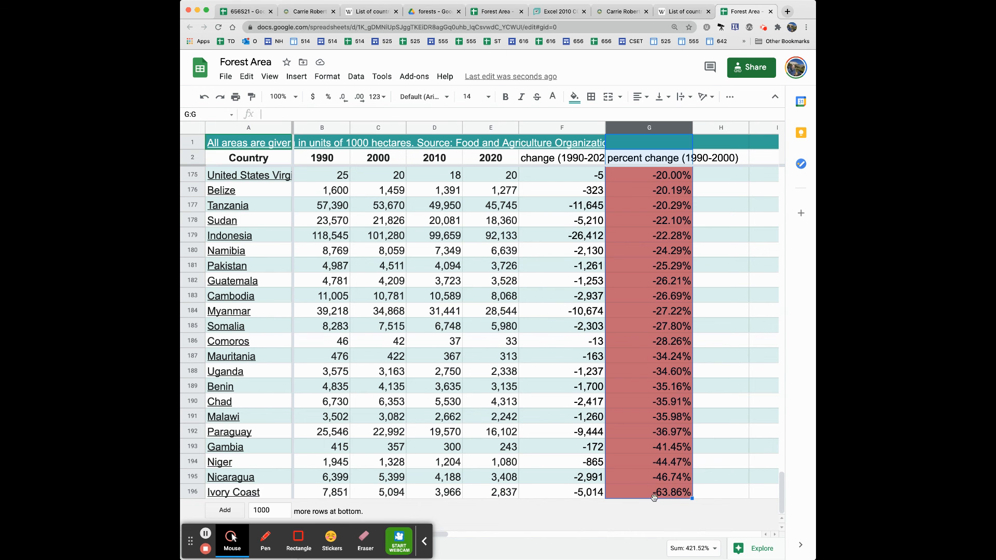
scroll(662, 467, "up", 20)
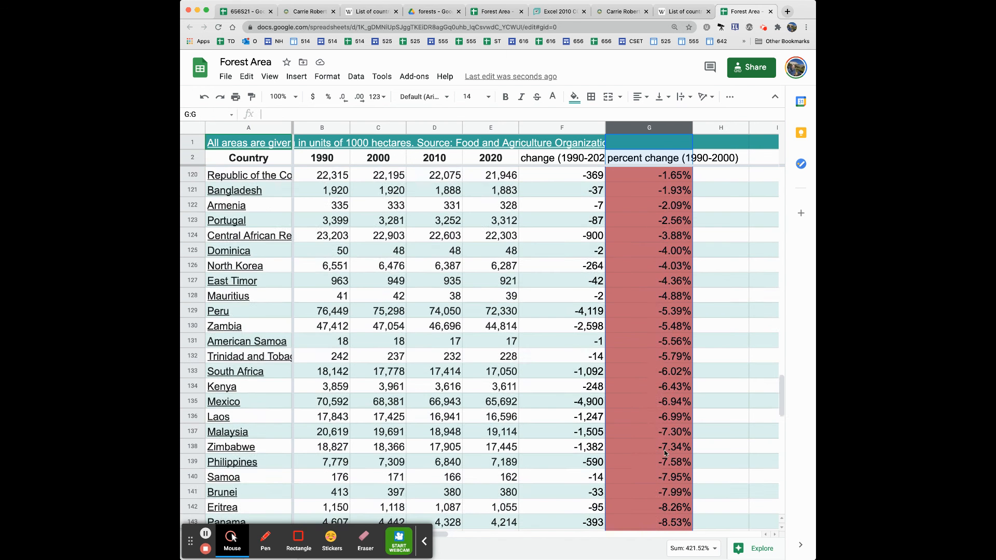
scroll(667, 453, "up", 4)
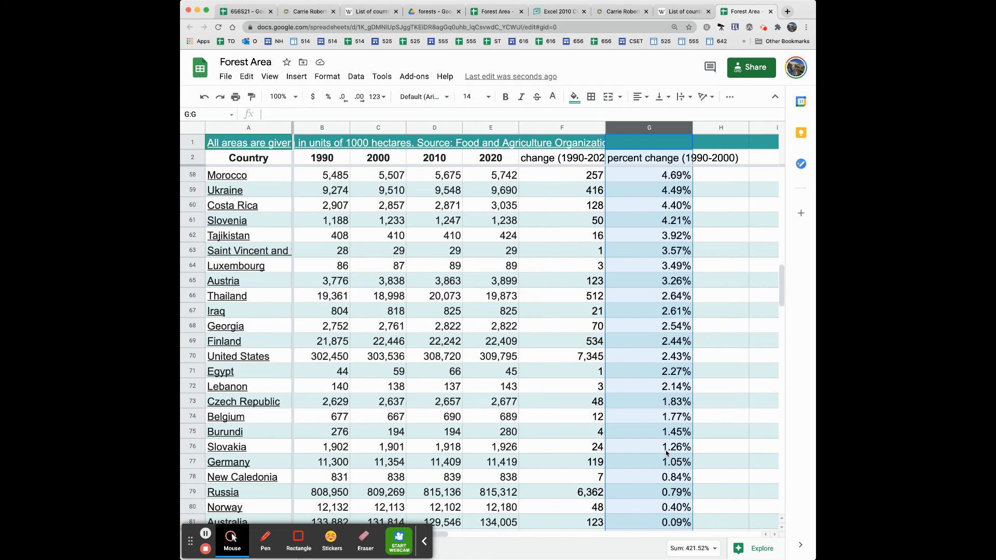